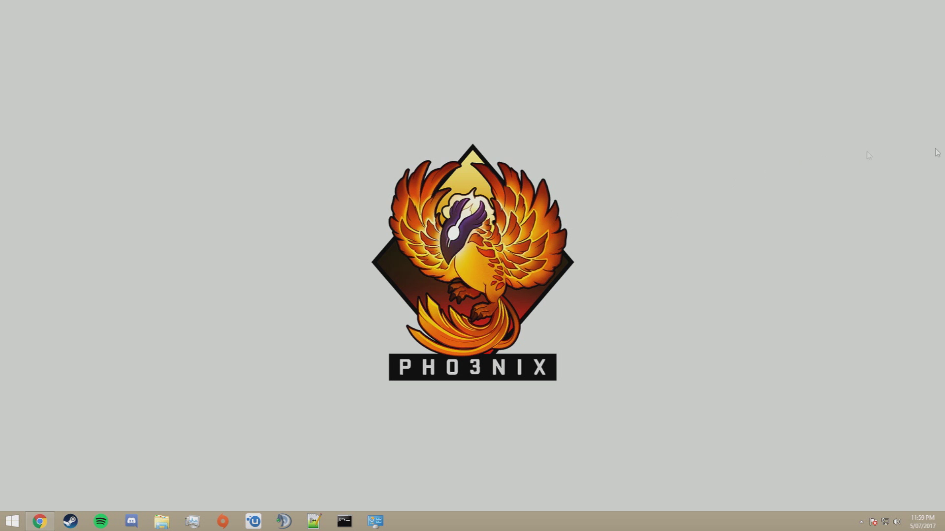
- Restore the Chrome window showing the brokeprotocol.com homepage
click(40, 522)
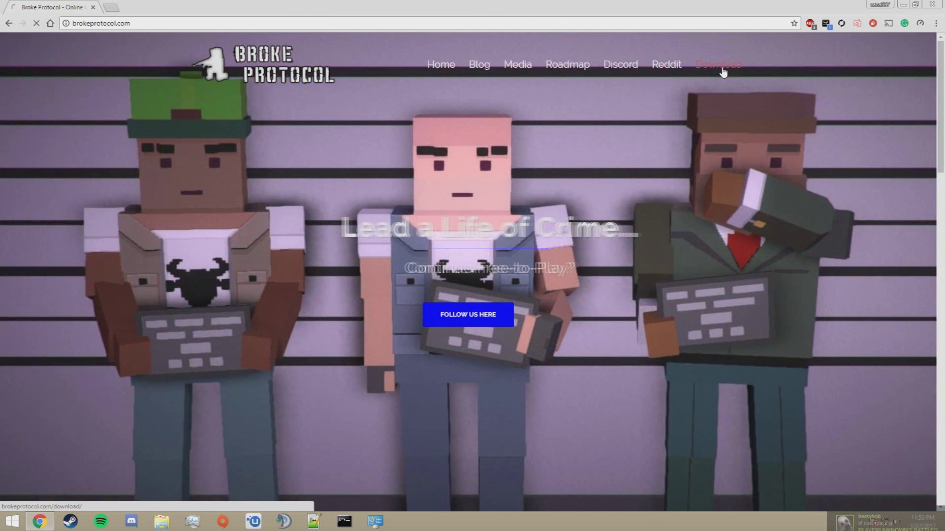
- Go to the site's Download page, which leads to the Broke Protocol Game Jolt listing
click(726, 69)
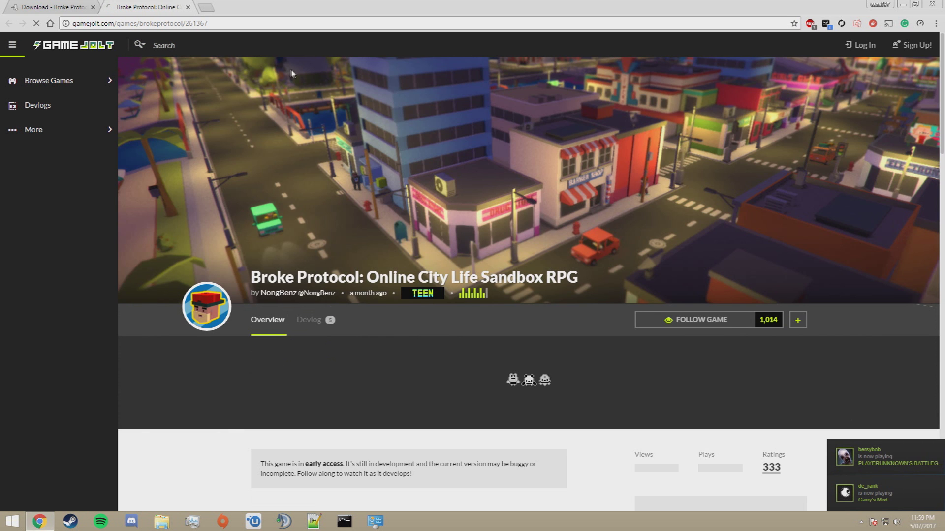
- Download brokeprotocol.zip from Game Jolt's Releases for free, declining the suggested 4.2 price
scroll(424, 162, down, 7)
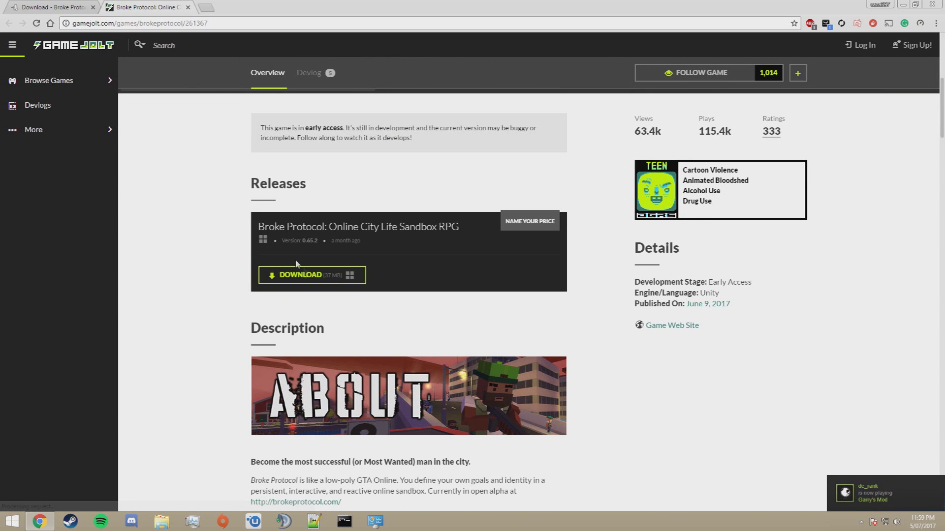
click(311, 274)
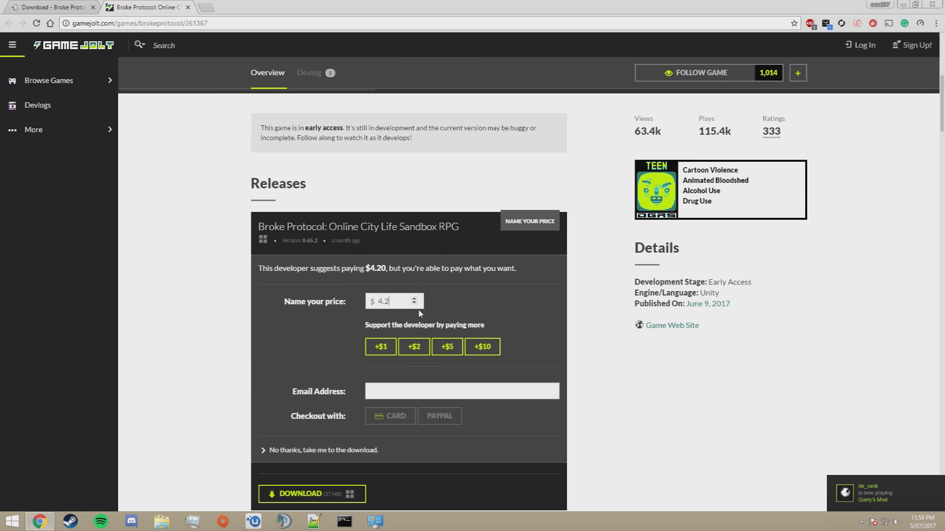
click(411, 302)
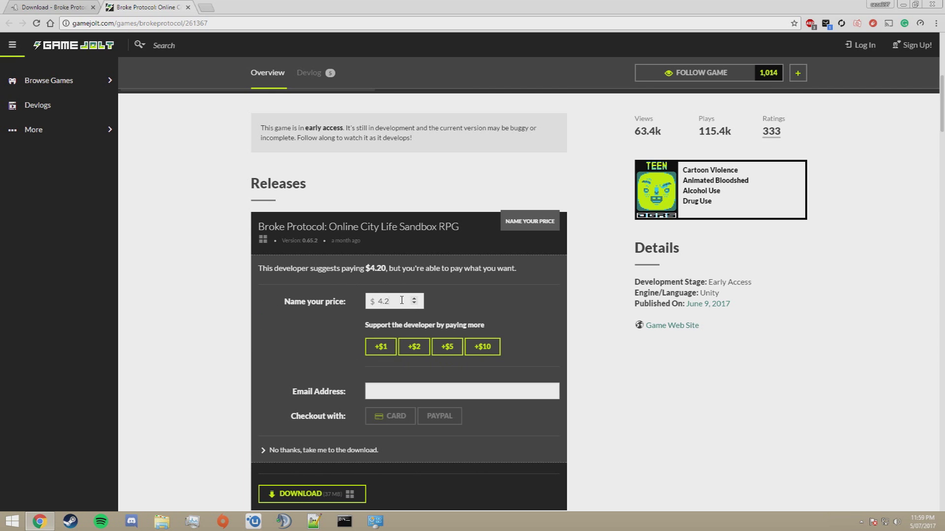
drag(396, 302, 379, 301)
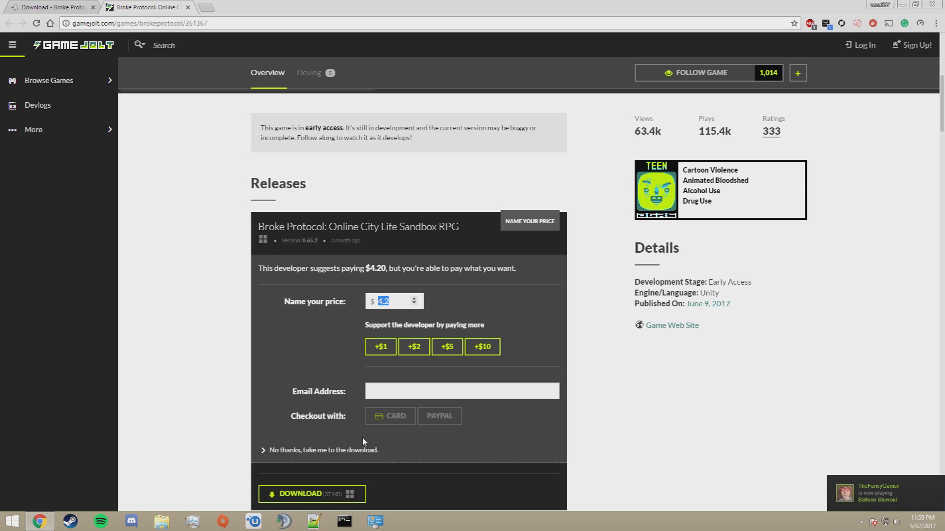
click(329, 452)
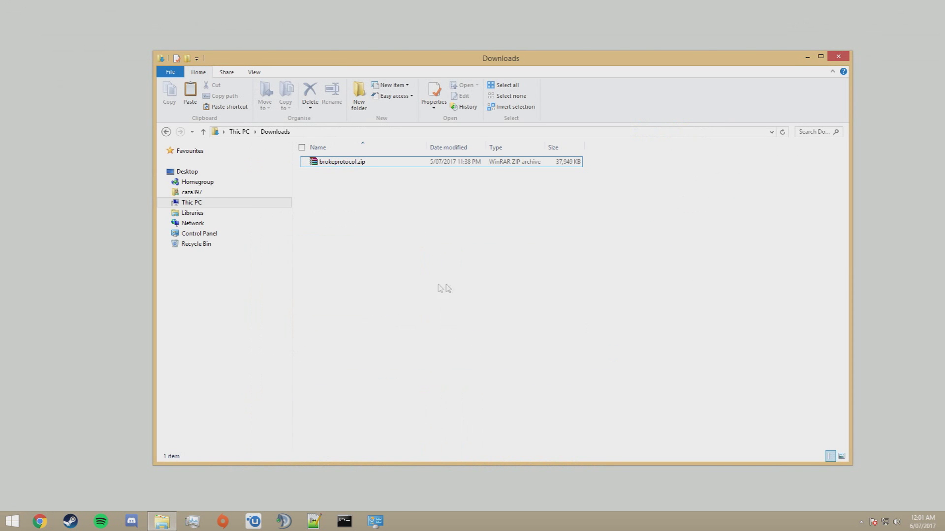
- Extract brokeprotocol.zip to a brokeprotocol folder, move it onto the desktop and open it
right_click(363, 166)
click(402, 205)
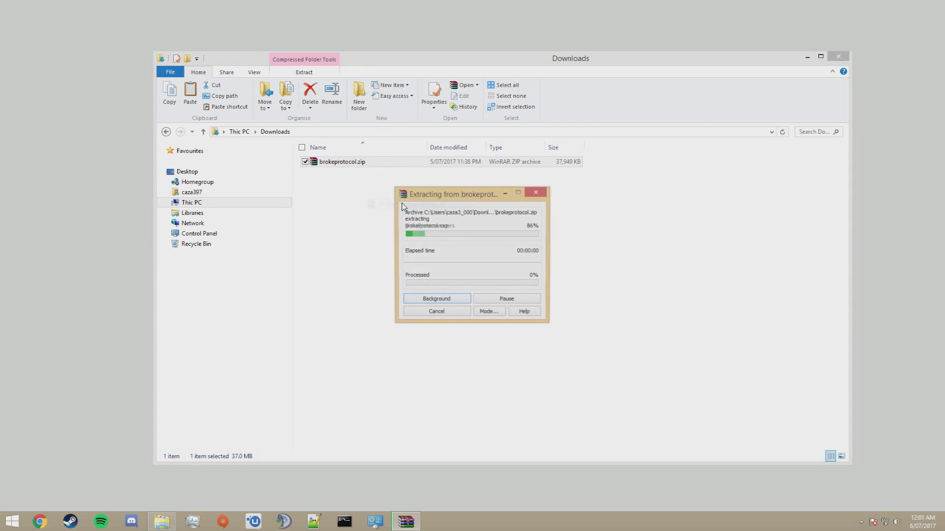
click(351, 163)
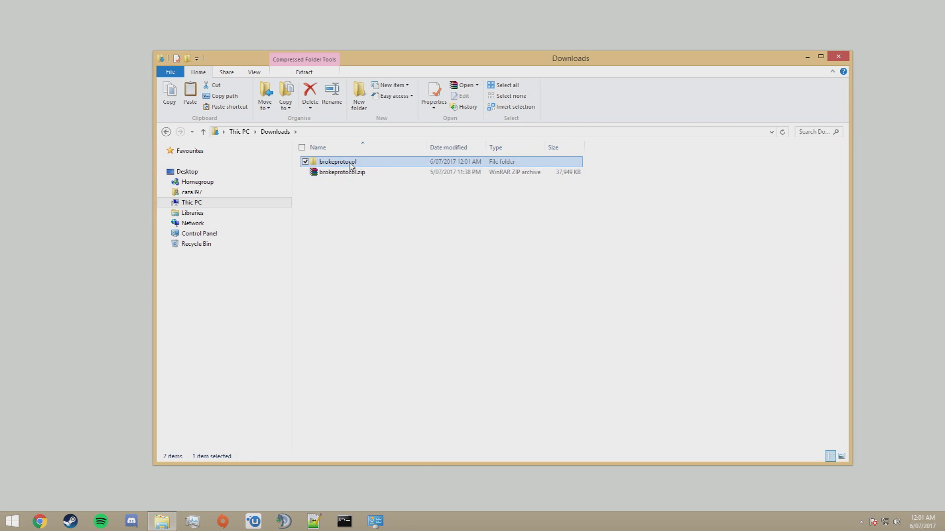
drag(350, 166, 628, 217)
click(838, 58)
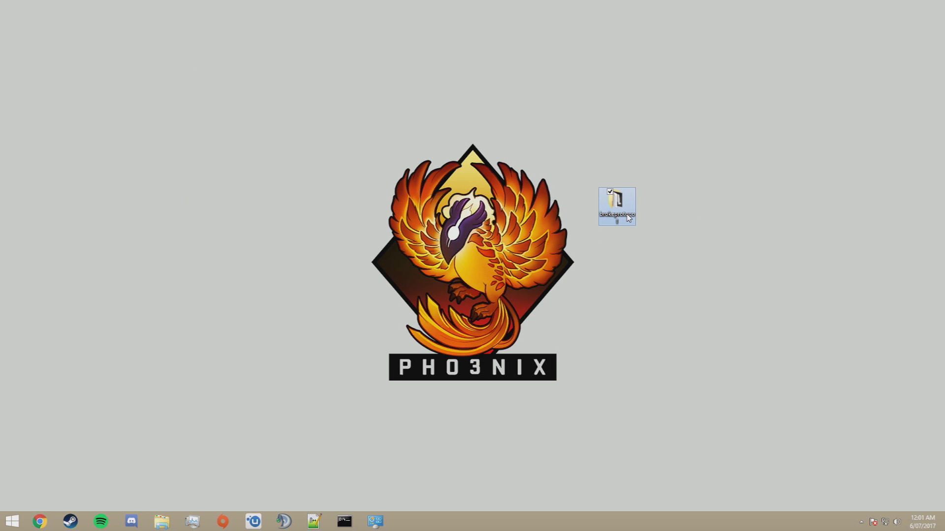
double_click(620, 209)
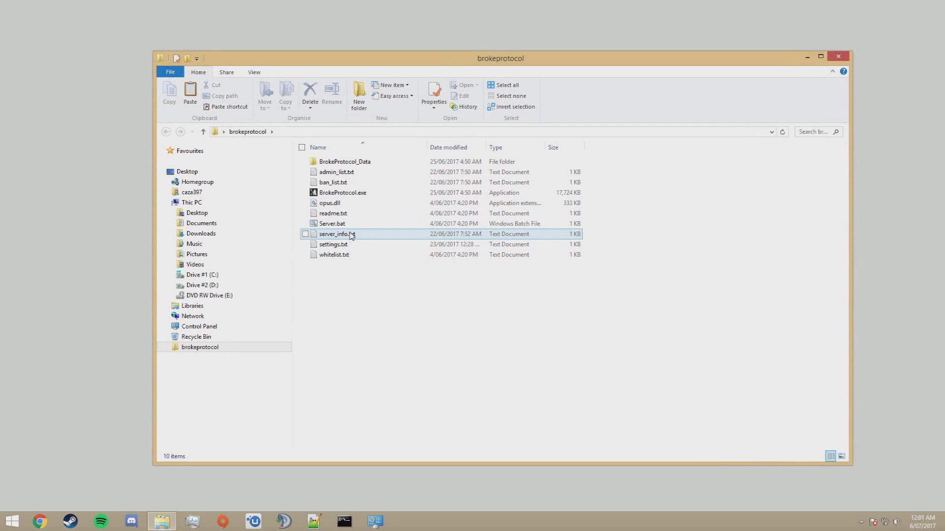
- In settings.txt, set ServerName to Tutorial Server and Players to 50
right_click(338, 245)
click(369, 283)
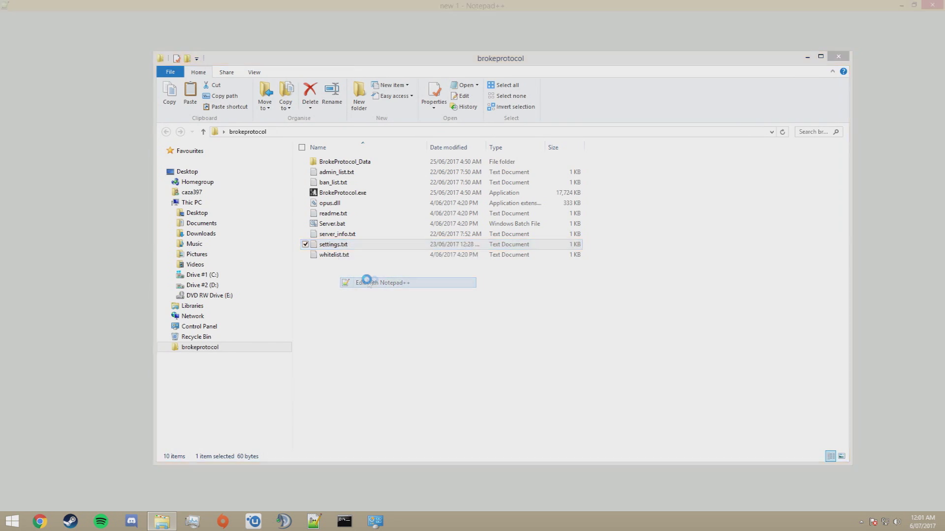
drag(149, 51, 73, 52)
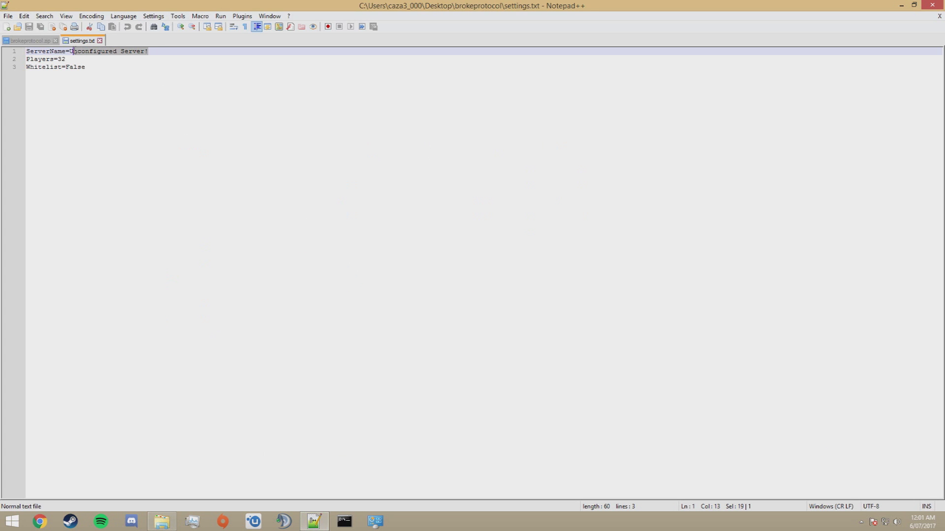
key(BackSpace)
key(BackSpace)
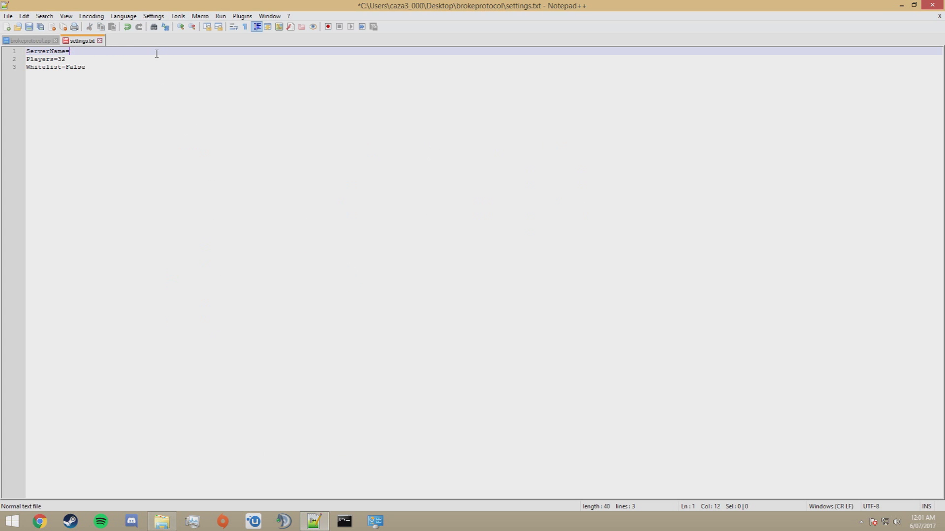
text(Tutorial Ser)
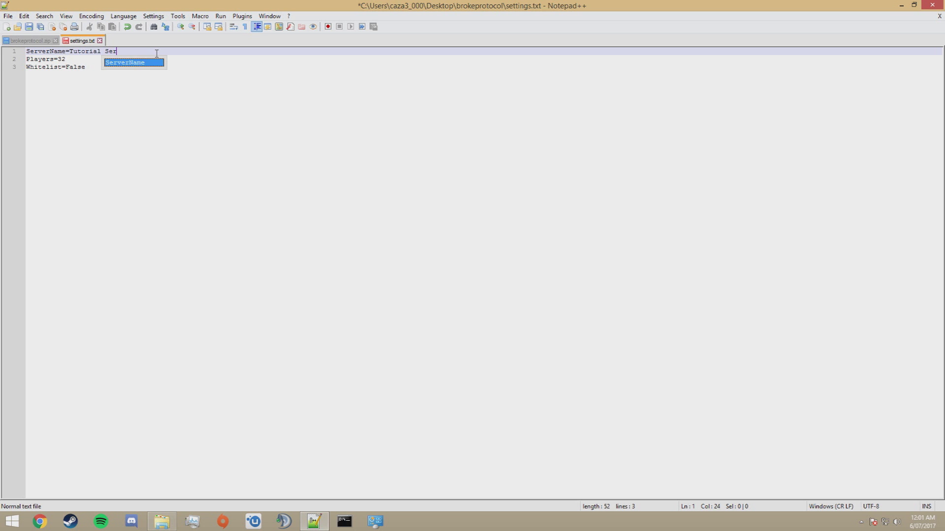
text(vferer)
drag(66, 59, 59, 60)
text(50)
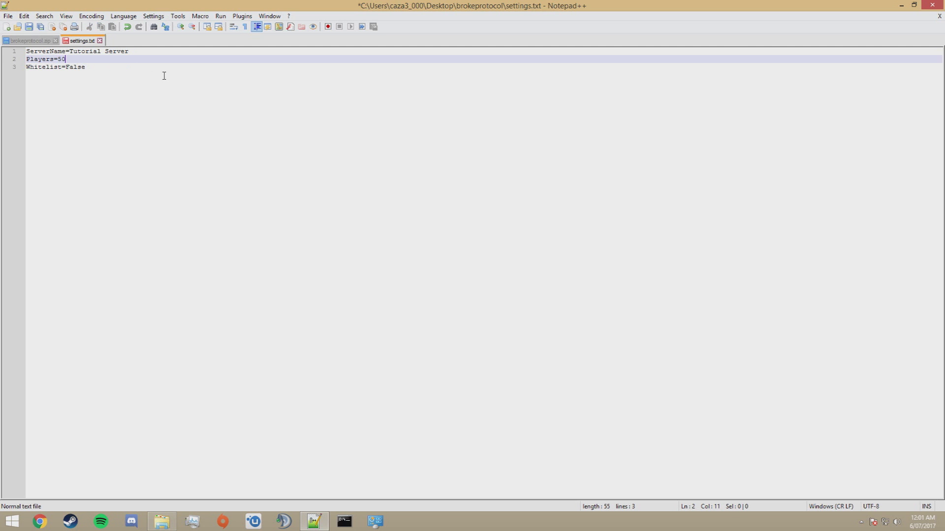
- Leave Whitelist at False, then save settings.txt and close Notepad++
drag(94, 70, 67, 67)
click(105, 66)
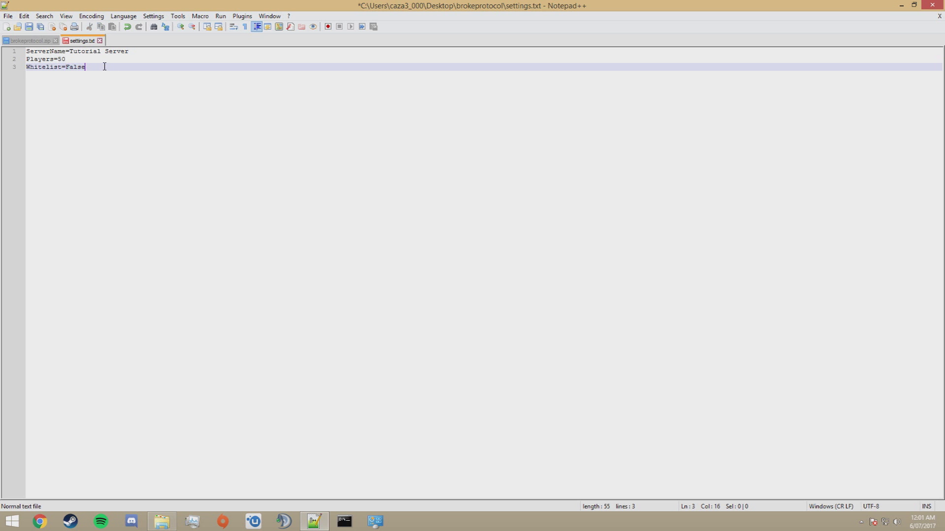
shift+click(65, 69)
click(7, 16)
click(20, 82)
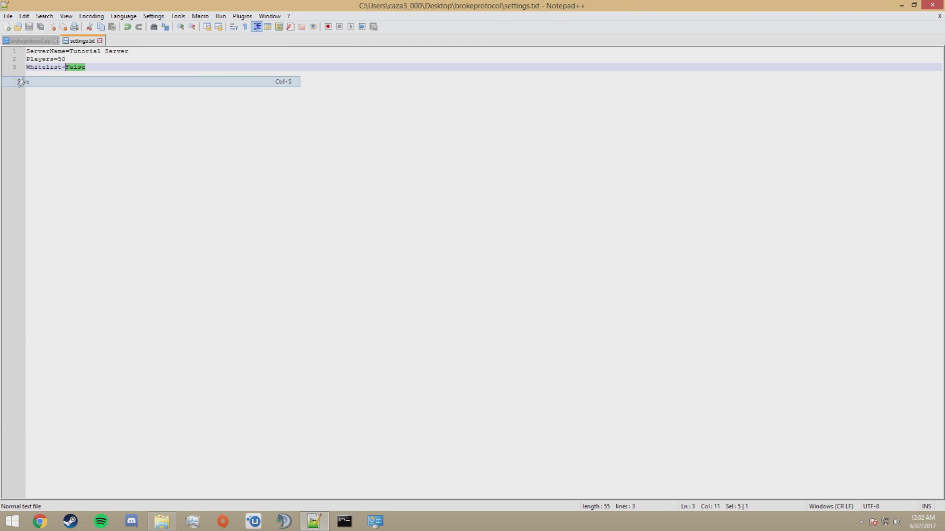
click(932, 5)
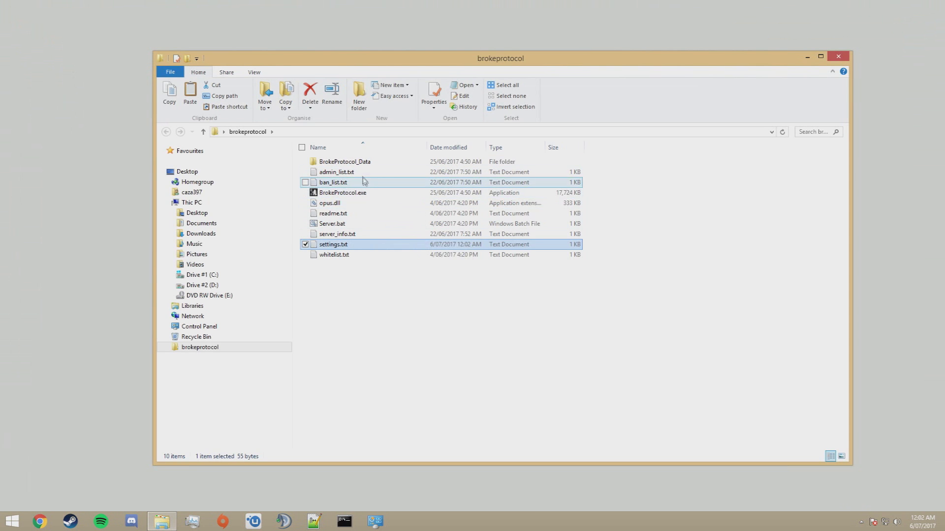
double_click(344, 255)
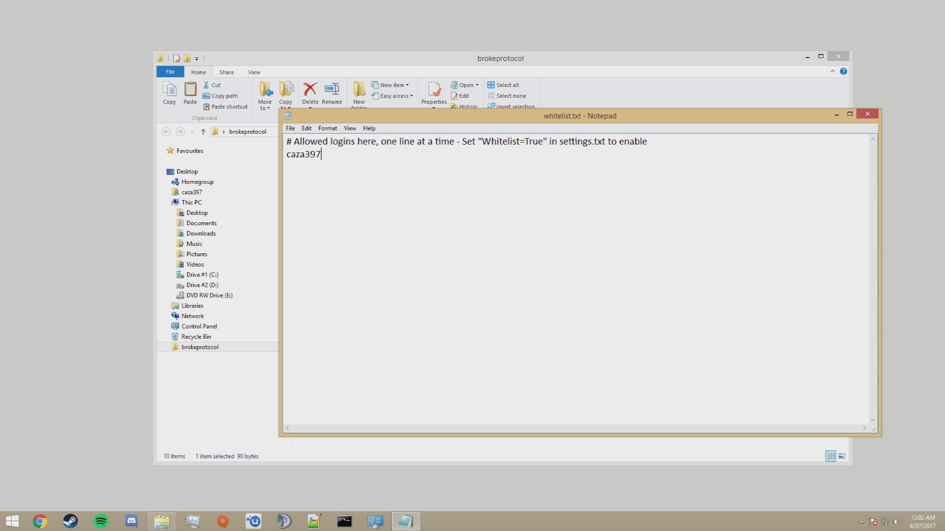
click(869, 117)
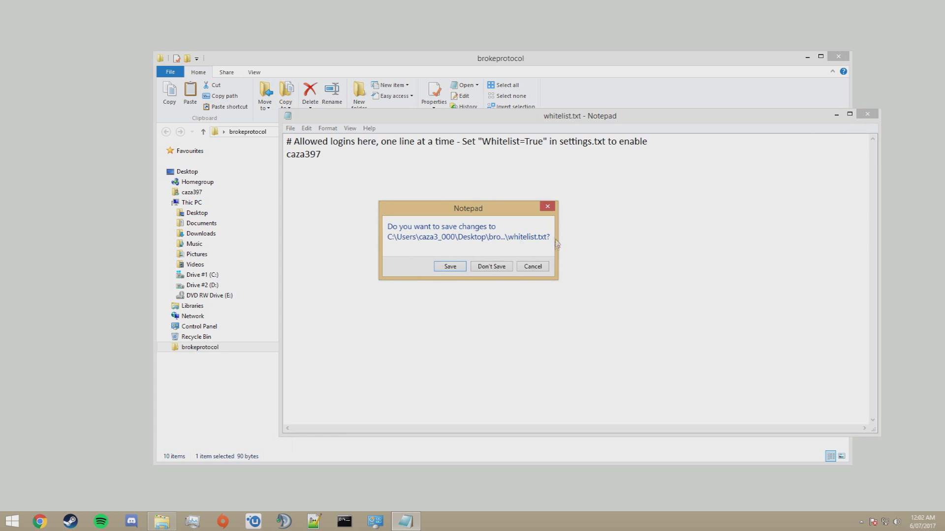
click(492, 269)
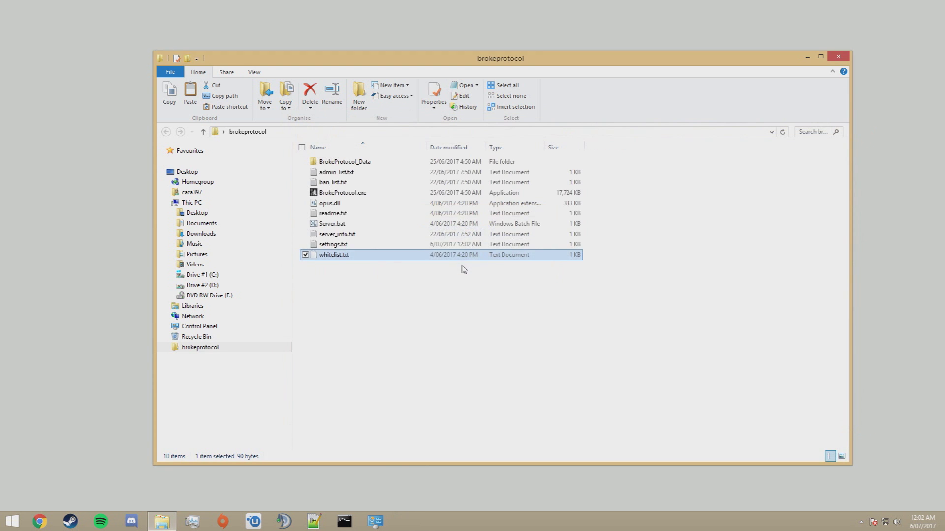
- Replace all the text in server_info.txt with 'Welcome!' and save it
right_click(345, 235)
click(387, 272)
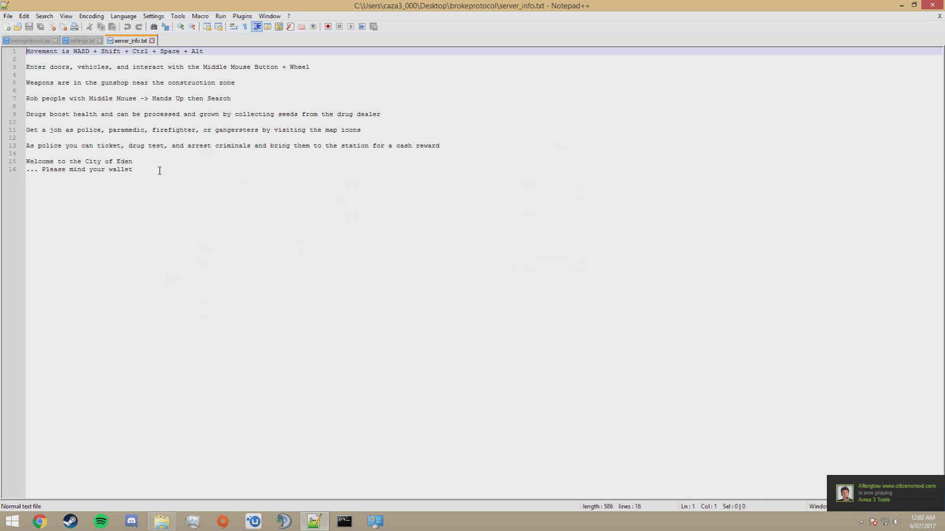
drag(160, 171, 2, 26)
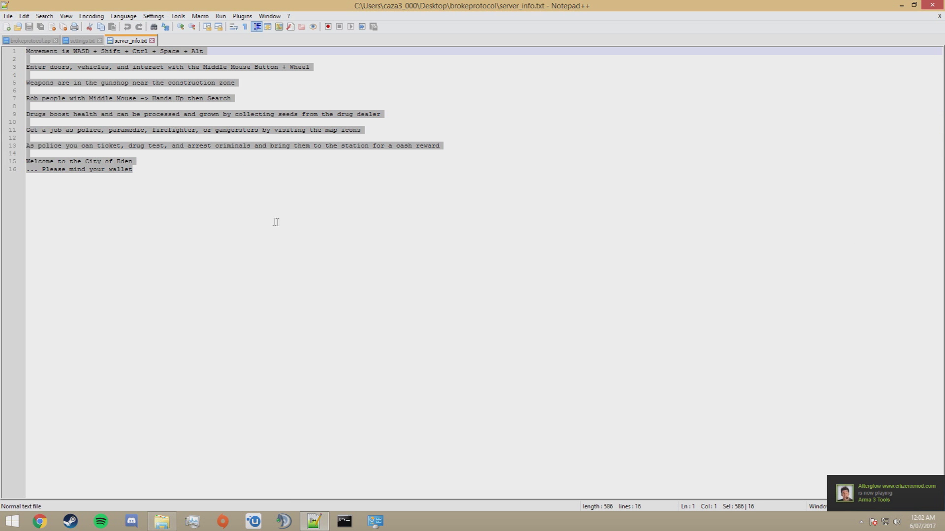
drag(161, 172, 2, 47)
text(W)
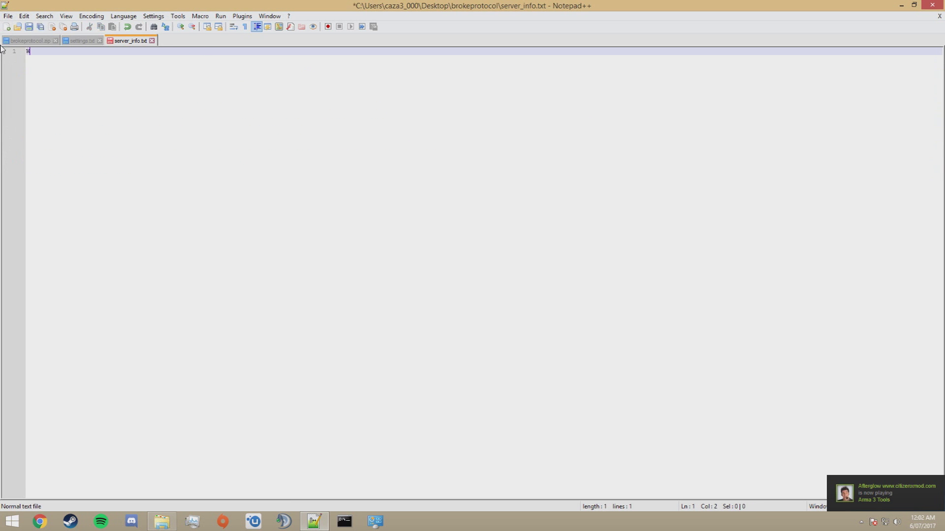
text(elcome!)
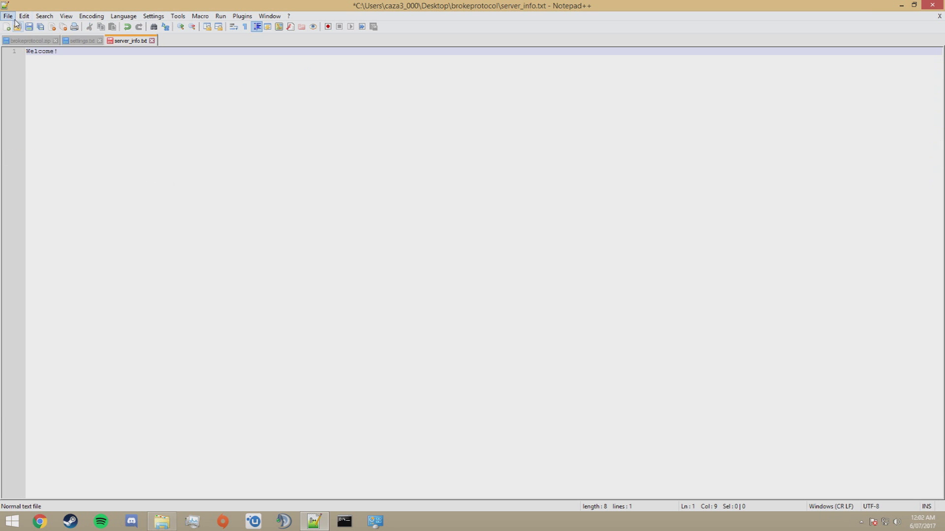
click(8, 16)
click(36, 82)
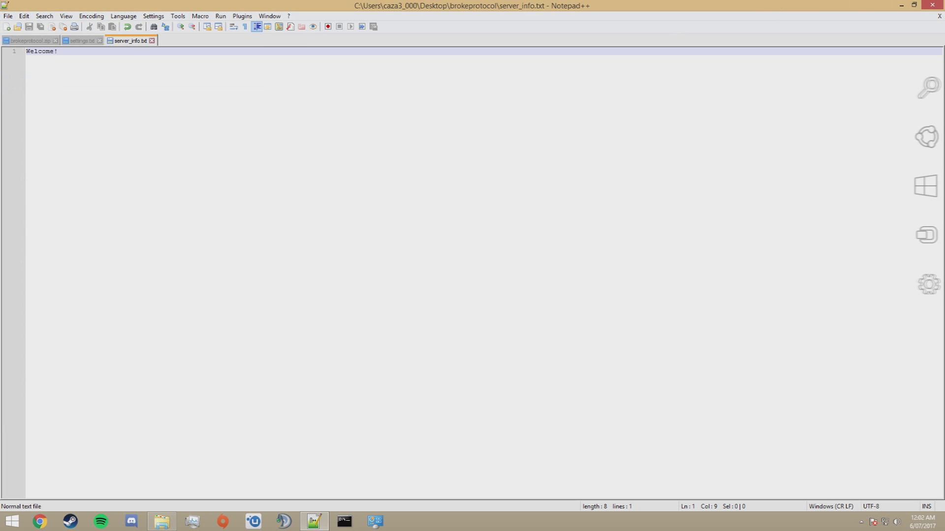
click(901, 6)
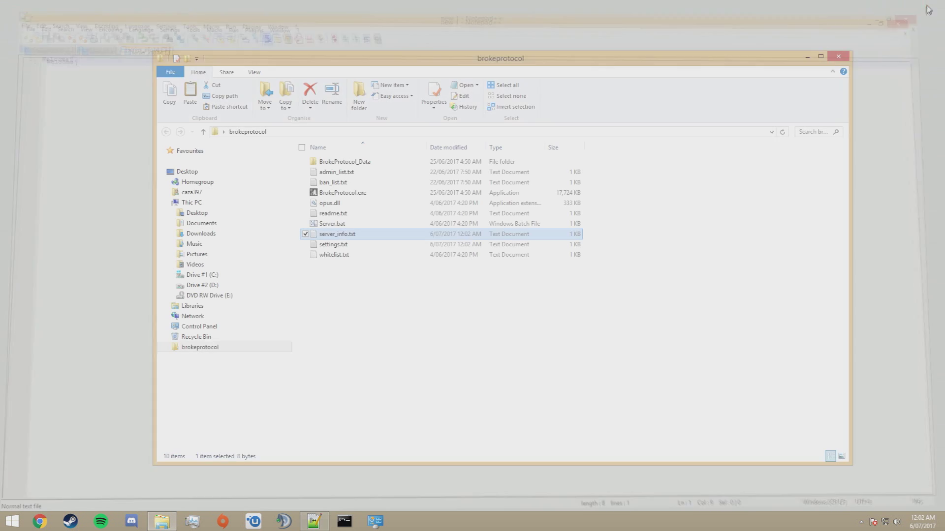
- Add the player's username on a new line in admin_list.txt, save, and close Notepad++
right_click(345, 173)
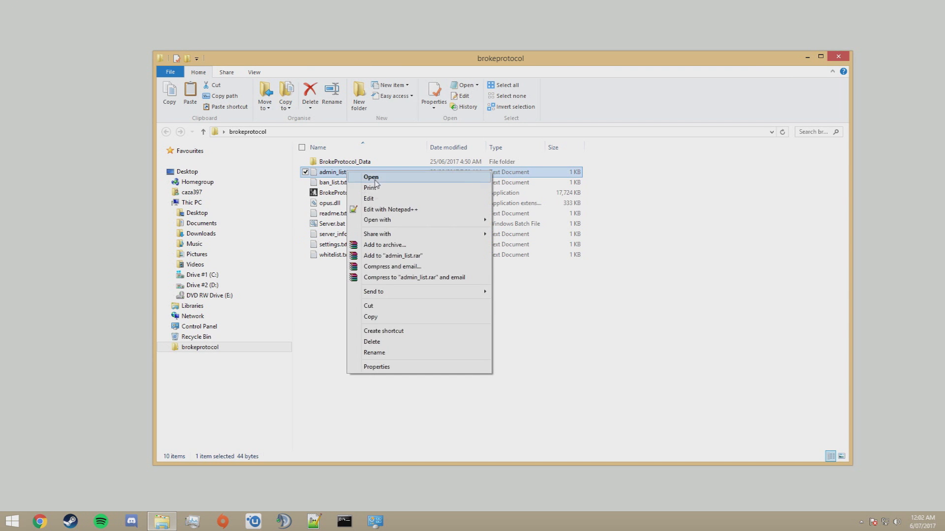
click(382, 209)
key(End)
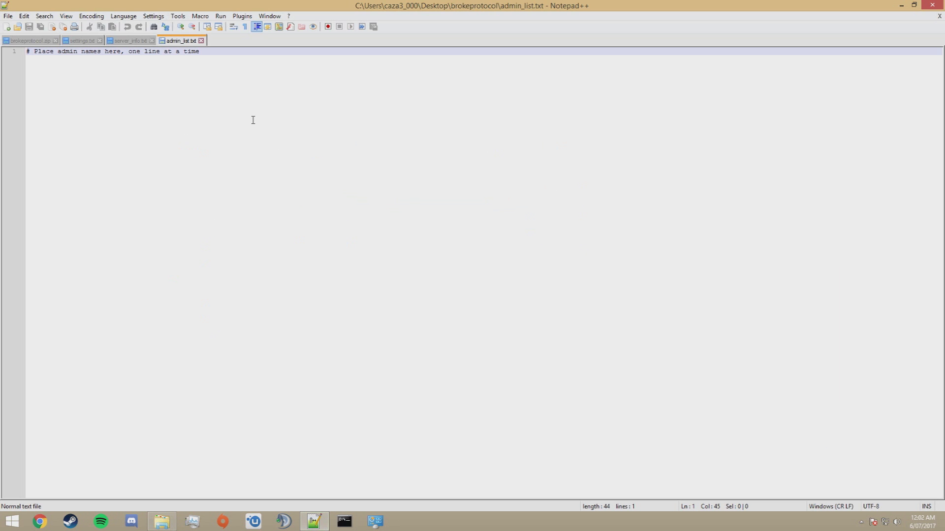
key(Return)
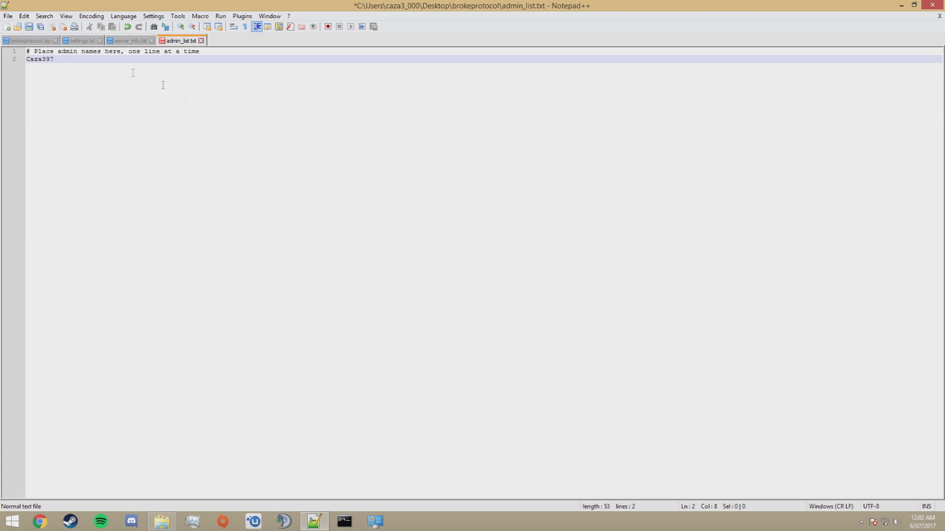
click(8, 16)
click(25, 82)
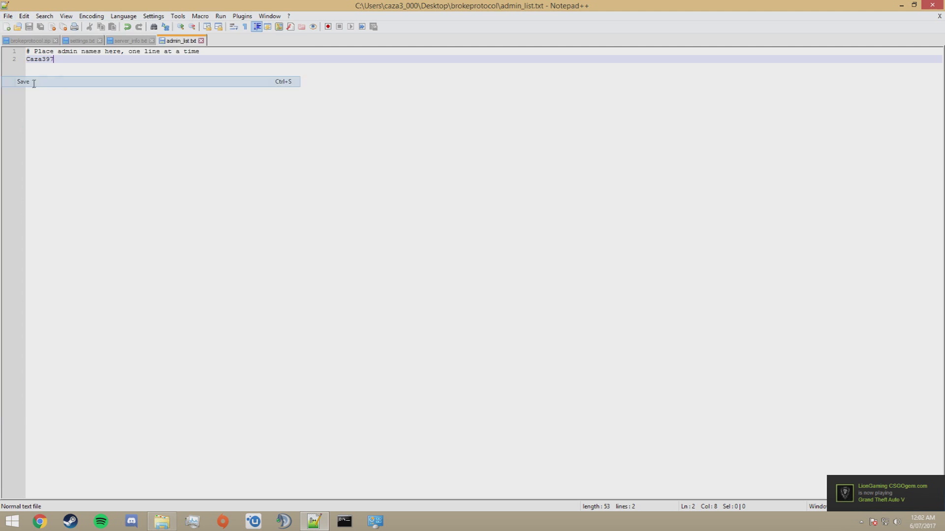
click(930, 7)
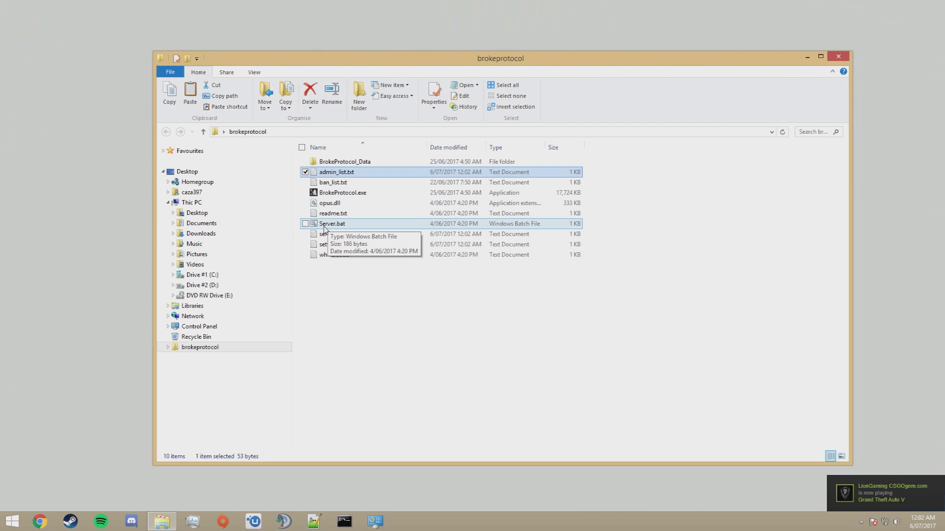
- Start the server with Server.bat and move its console window out of the way
double_click(339, 224)
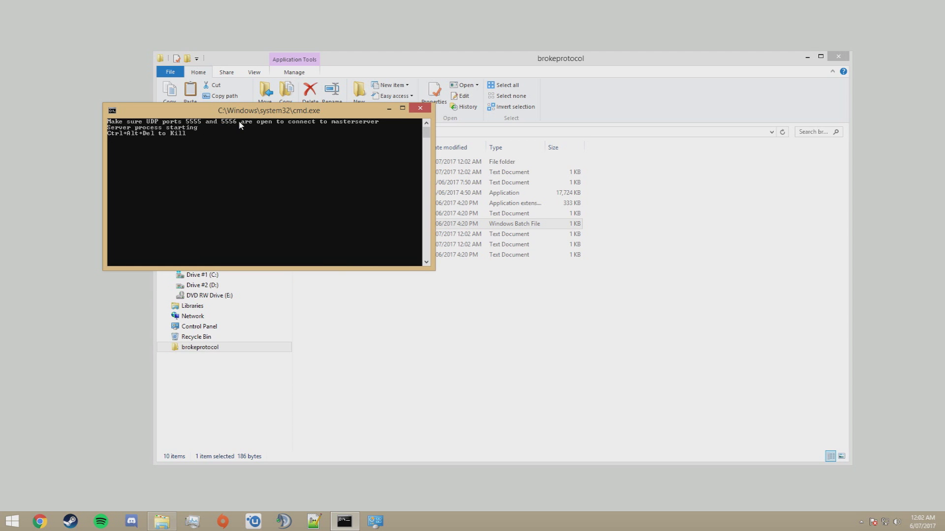
drag(274, 111, 355, 148)
click(502, 145)
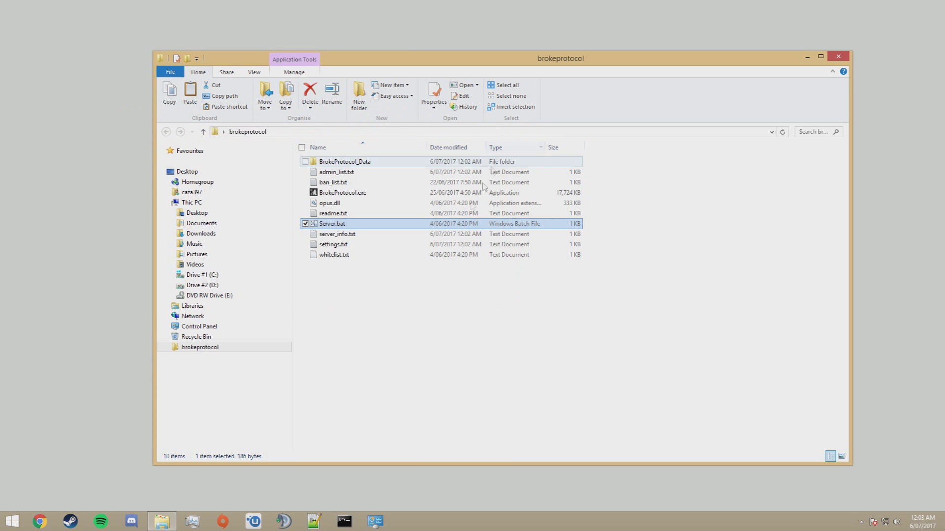
click(426, 317)
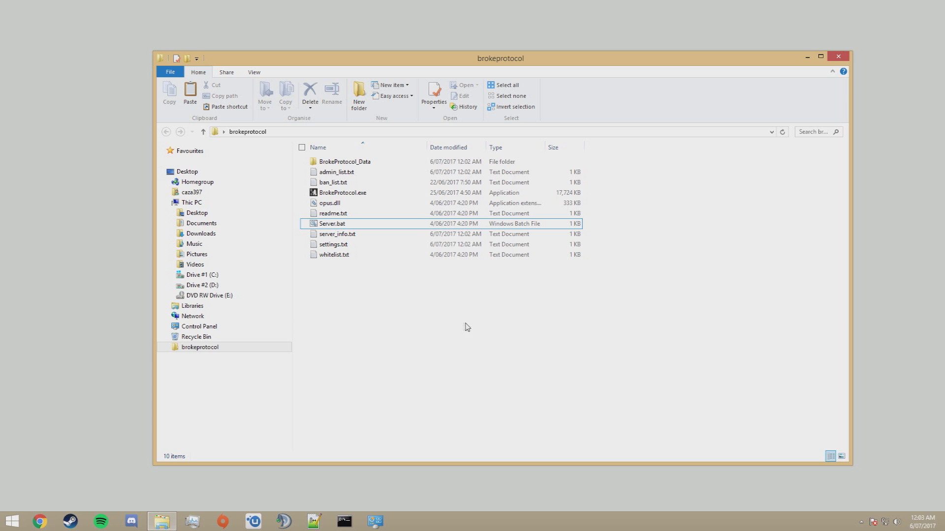
click(343, 196)
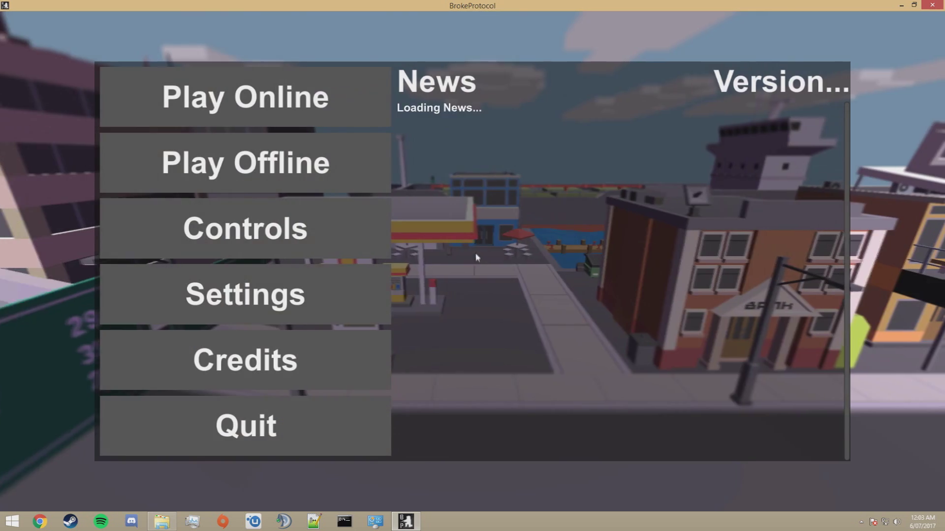
- Join the Localhost server from Play Online and register a new player with default appearance
click(314, 118)
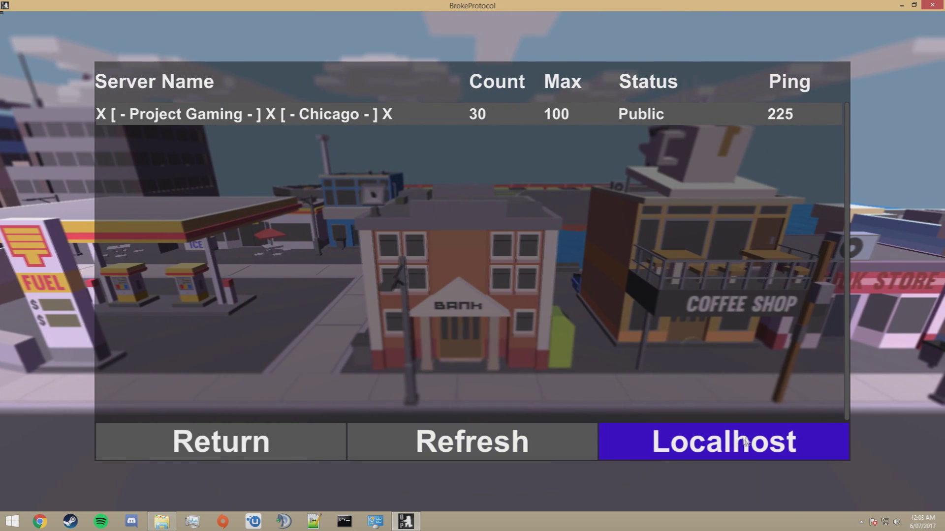
click(737, 443)
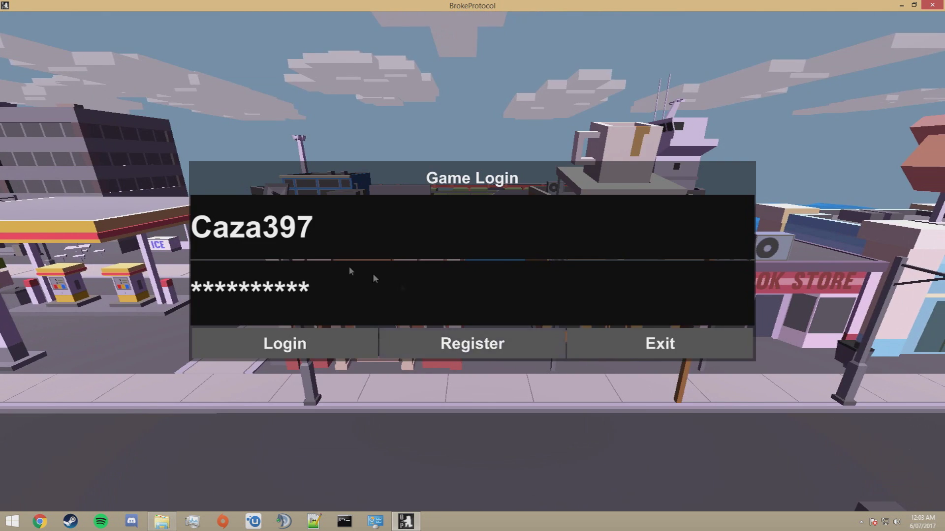
click(499, 347)
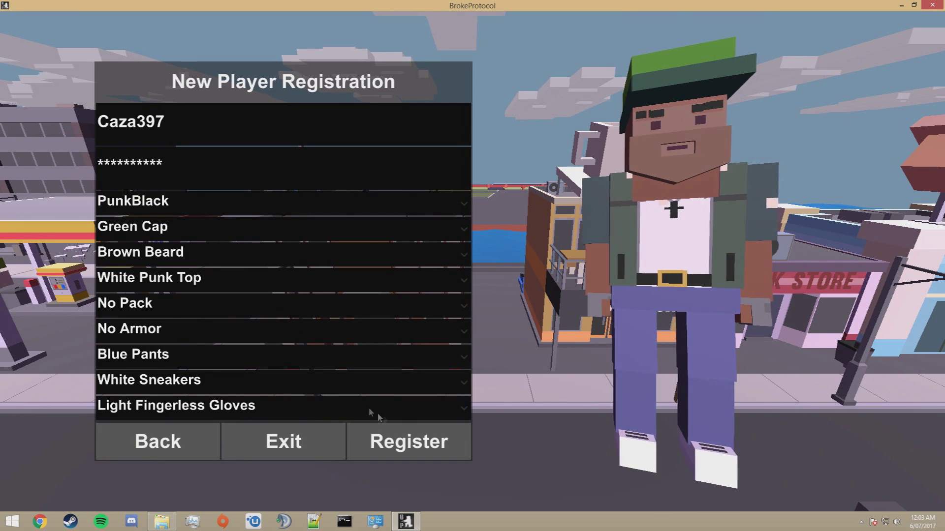
click(406, 439)
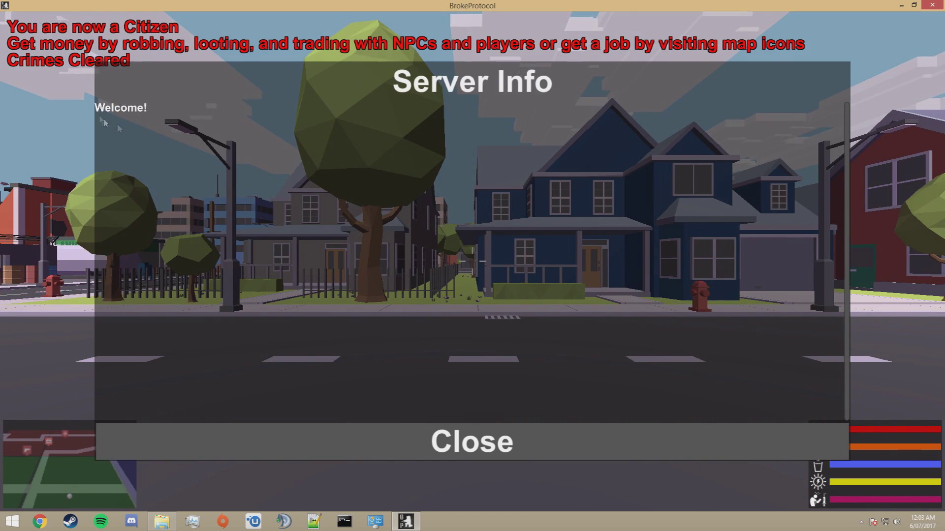
- Dismiss Server Info, open the player list with P, and bring up the admin actions
click(479, 441)
key(w)
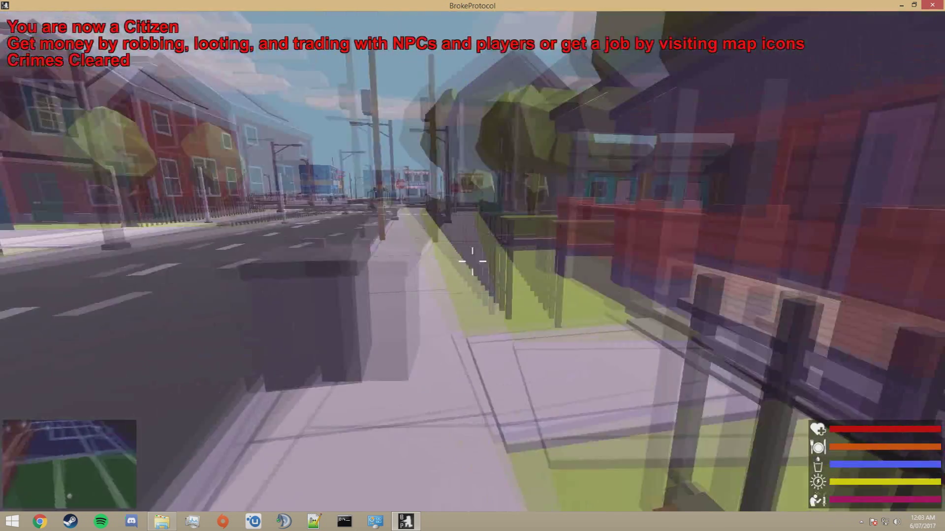
key(p)
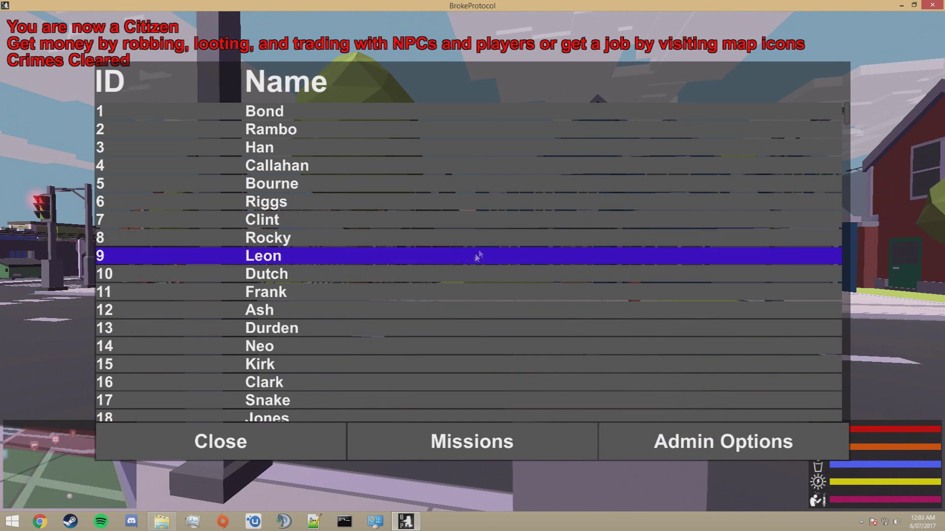
scroll(427, 250, down, 2)
click(383, 240)
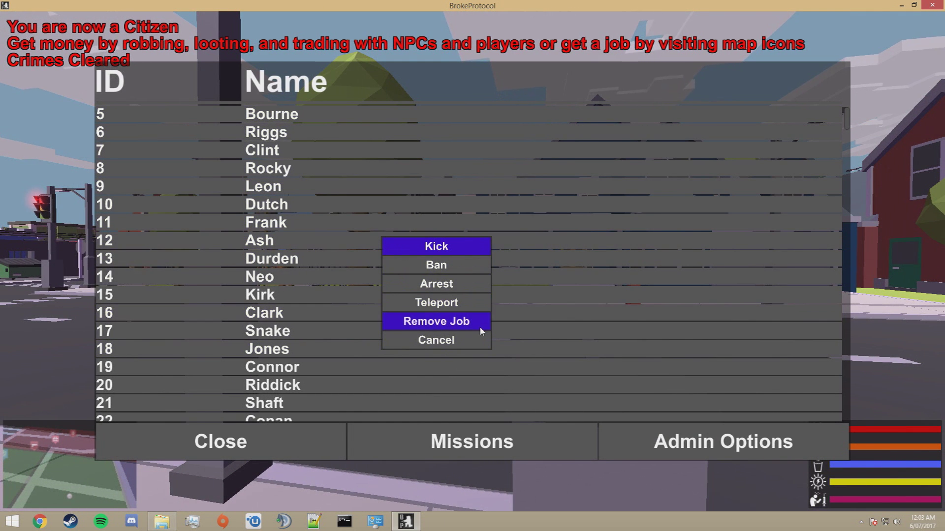
scroll(615, 306, down, 2)
drag(846, 120, 846, 424)
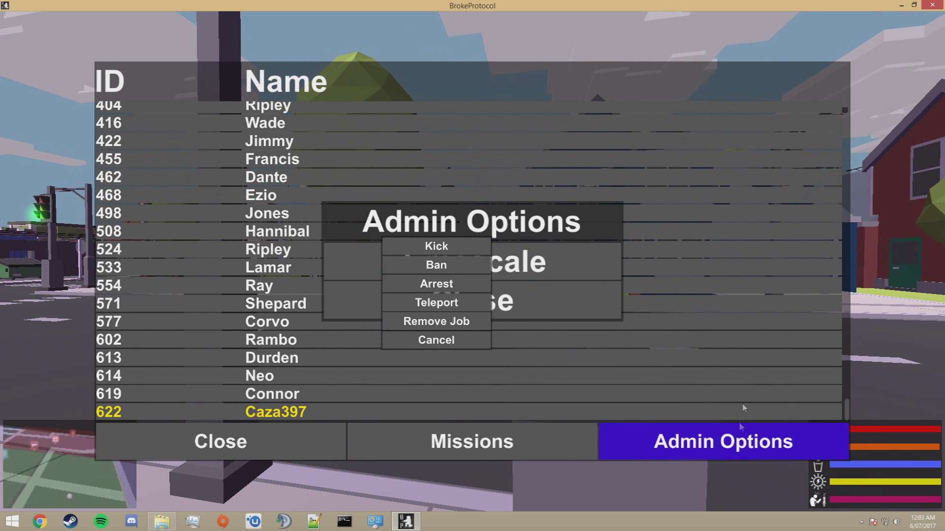